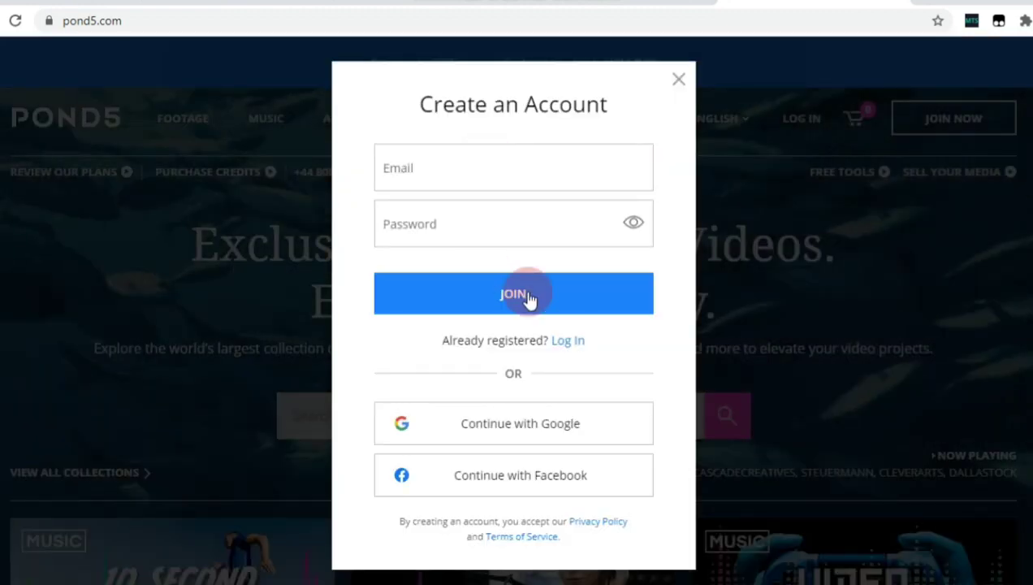
Switch from the account creation form to the log-in form and log in to the existing account
click(528, 298)
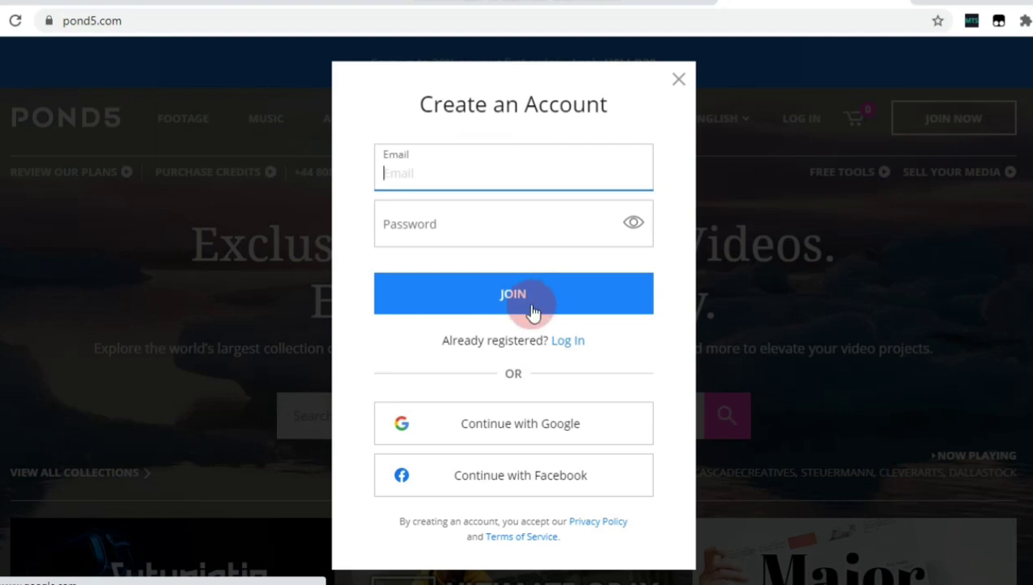
click(680, 81)
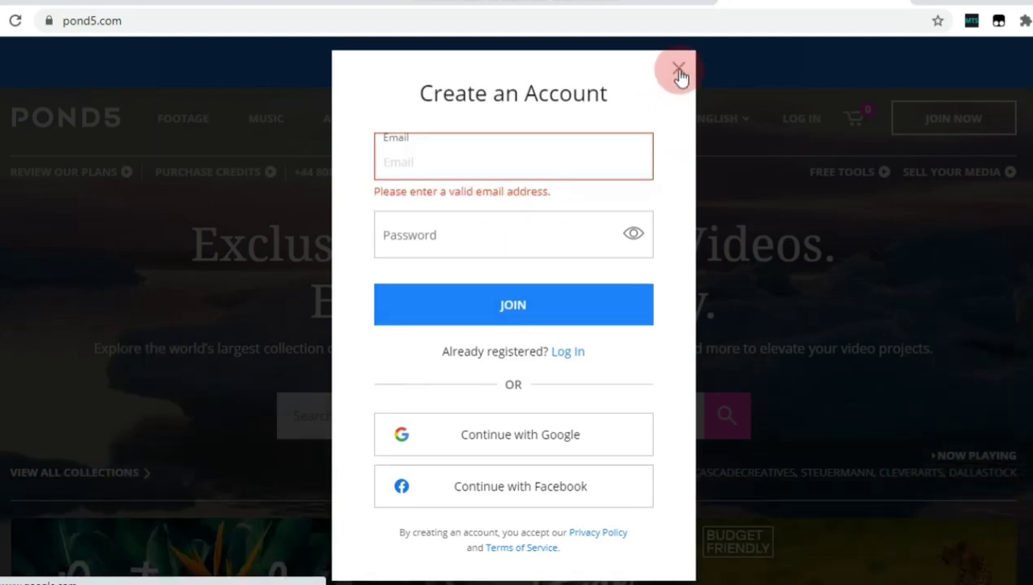
click(567, 354)
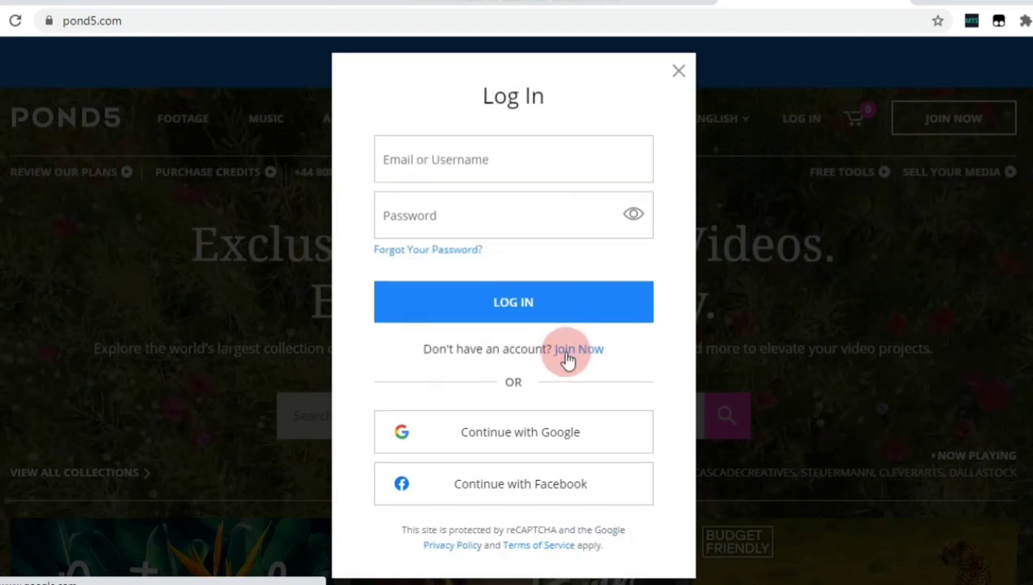
click(540, 307)
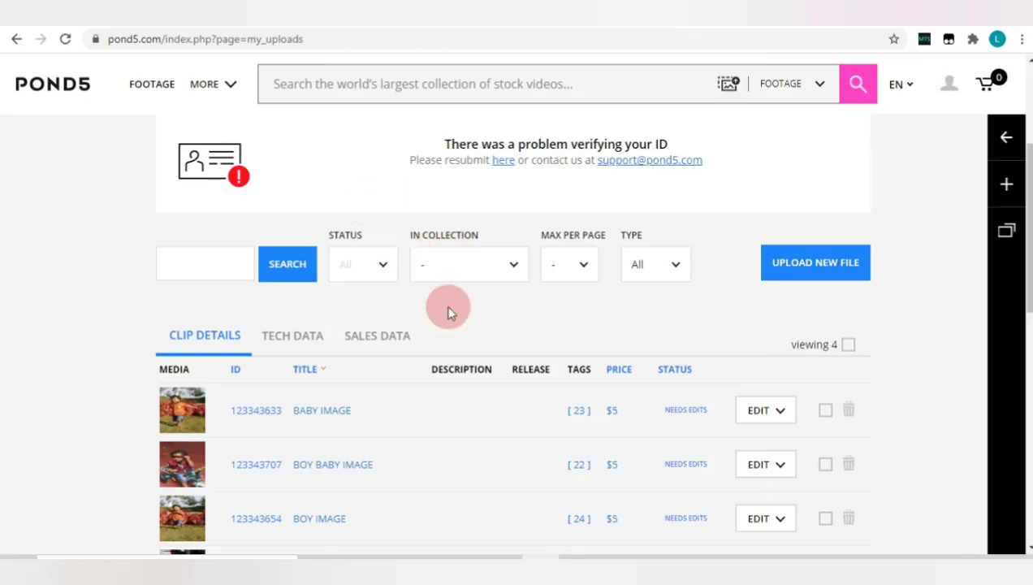
Open the contributor dashboard and review the recent sales and balance
scroll(403, 242, up, 2)
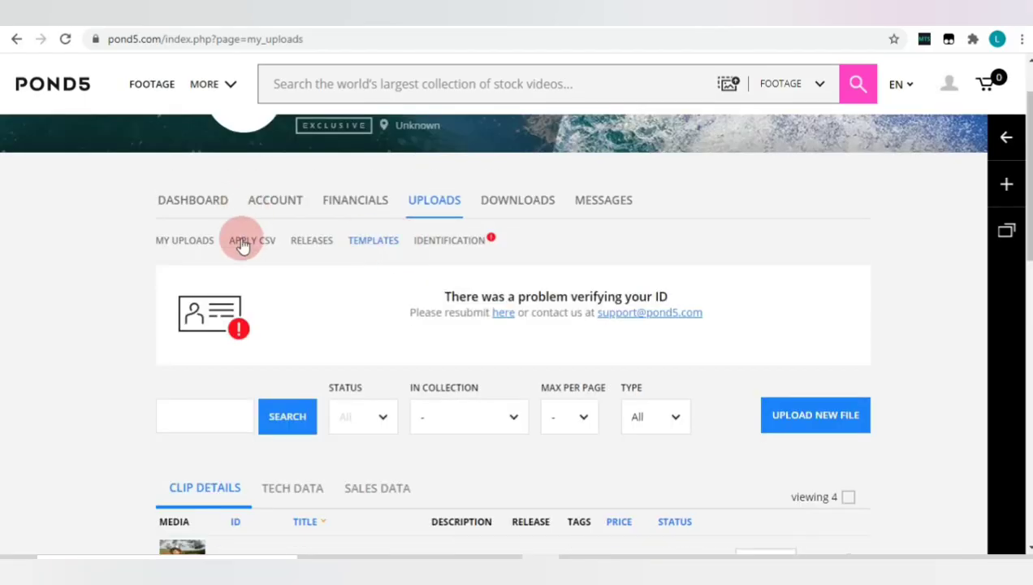
click(188, 205)
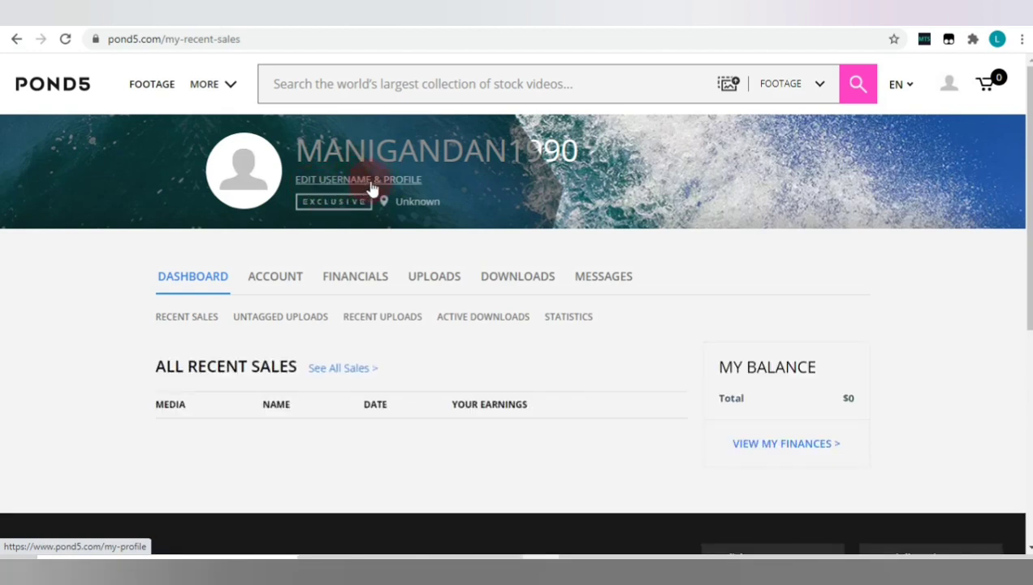
click(352, 187)
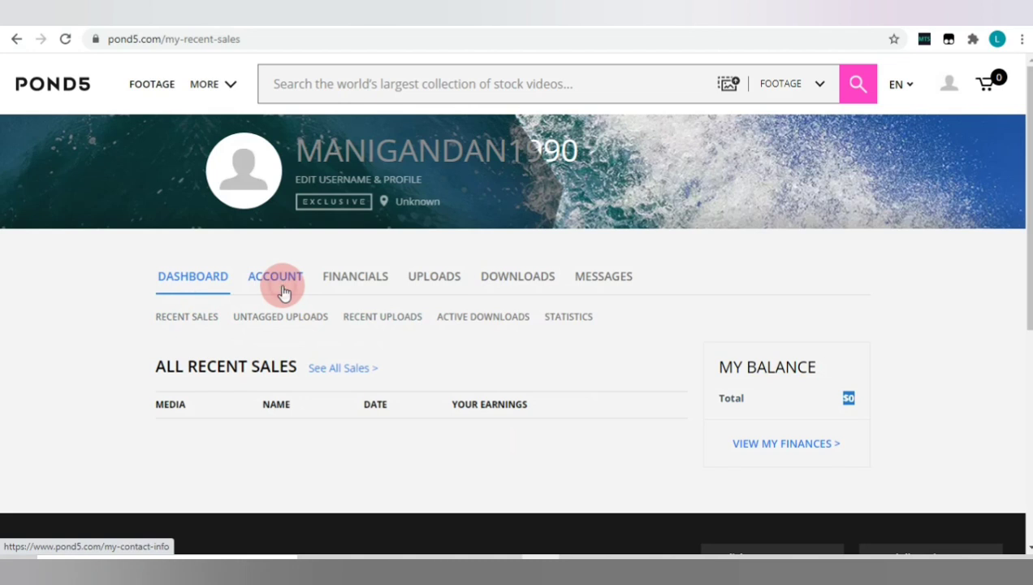
Open the account's contact information and review the contact details and payout preferences
click(283, 289)
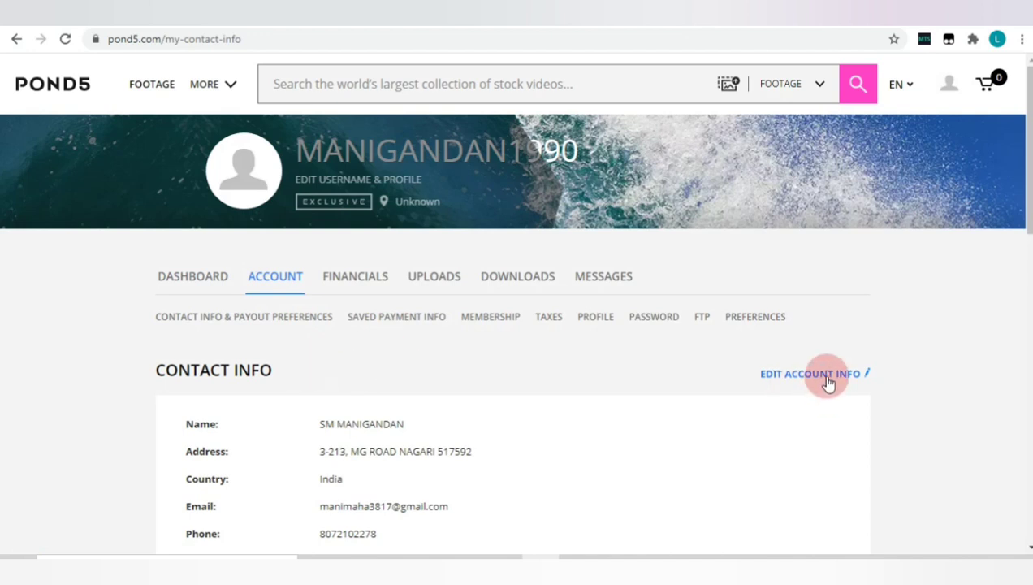
scroll(825, 381, down, 7)
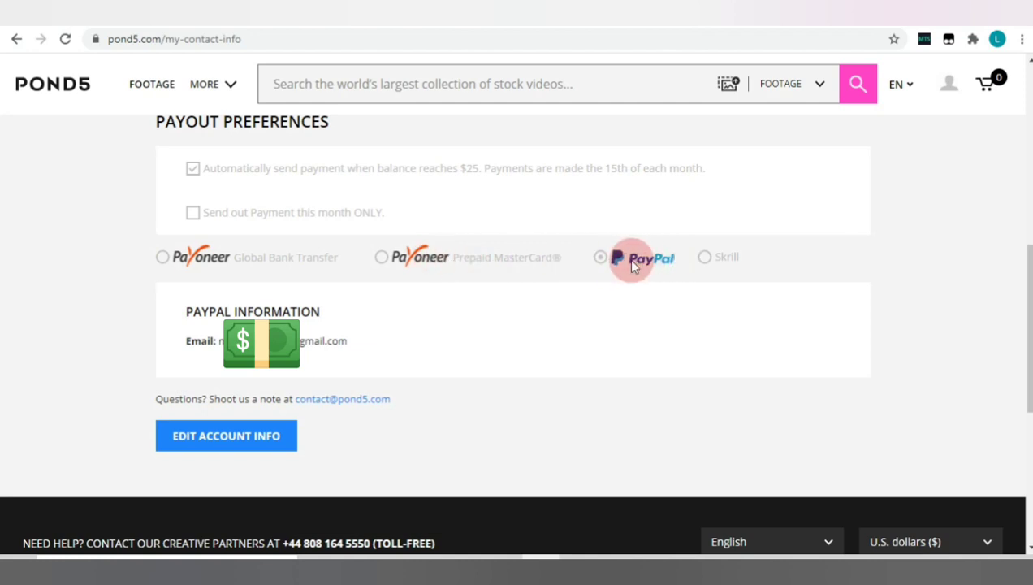
scroll(417, 256, up, 5)
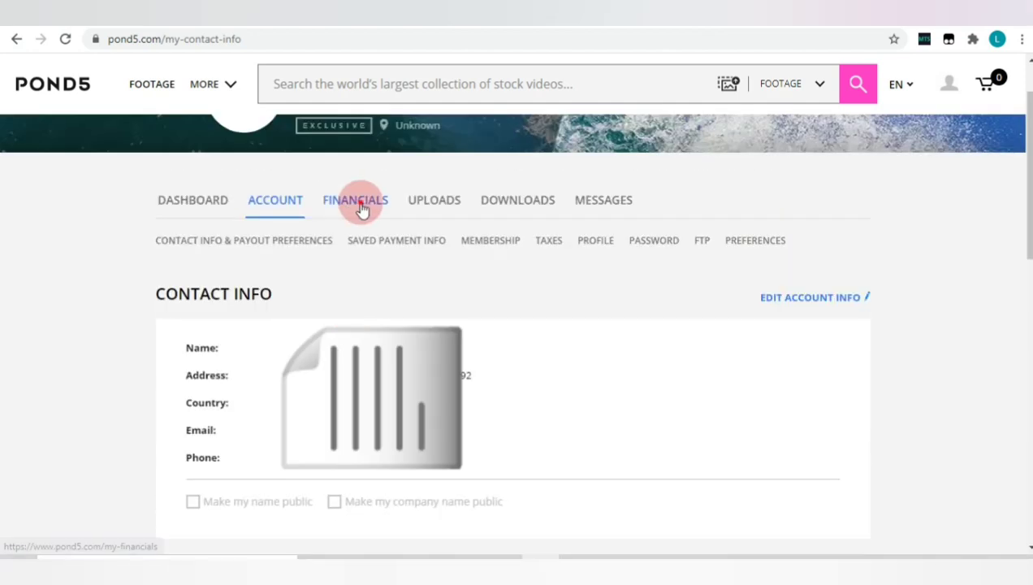
Open the account's financials and review the earnings, clip sales, referrals and credits statistics
click(361, 203)
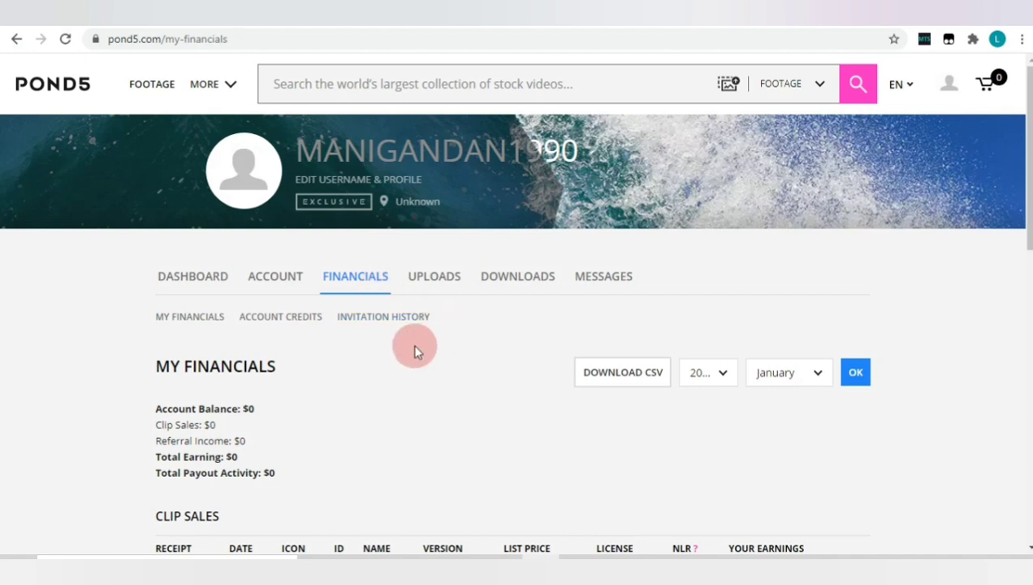
scroll(276, 390, down, 2)
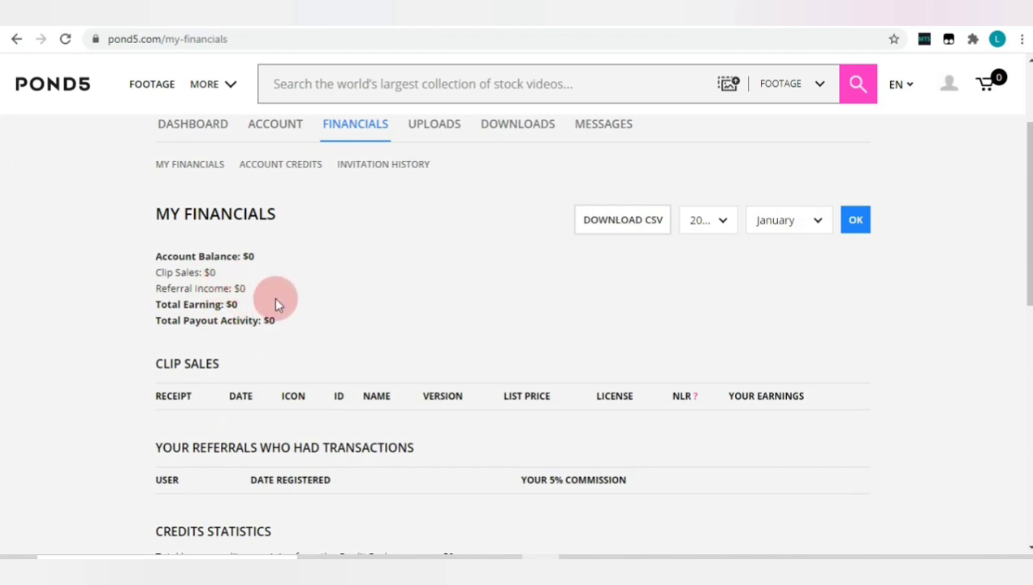
scroll(244, 348, down, 4)
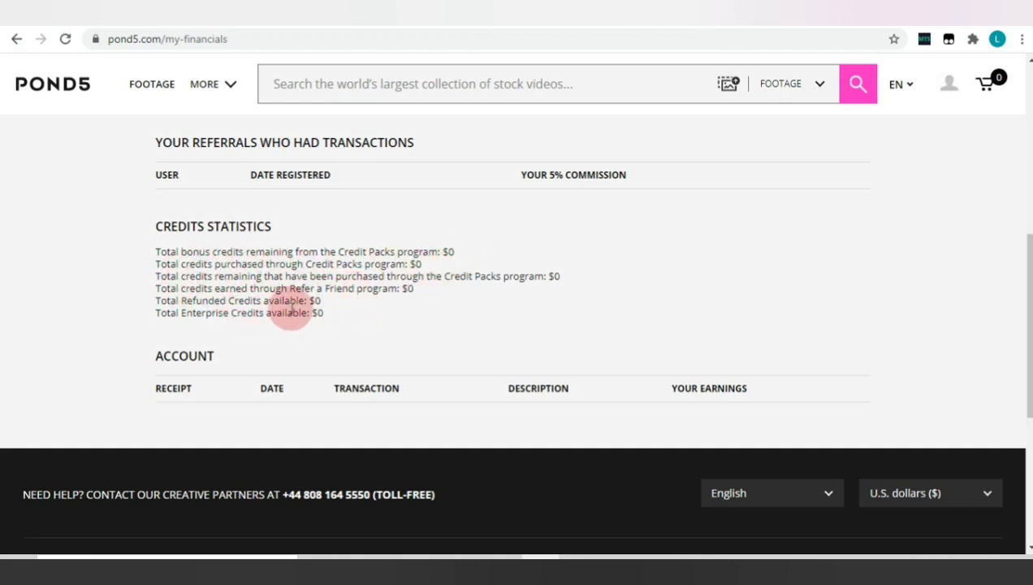
scroll(259, 253, up, 5)
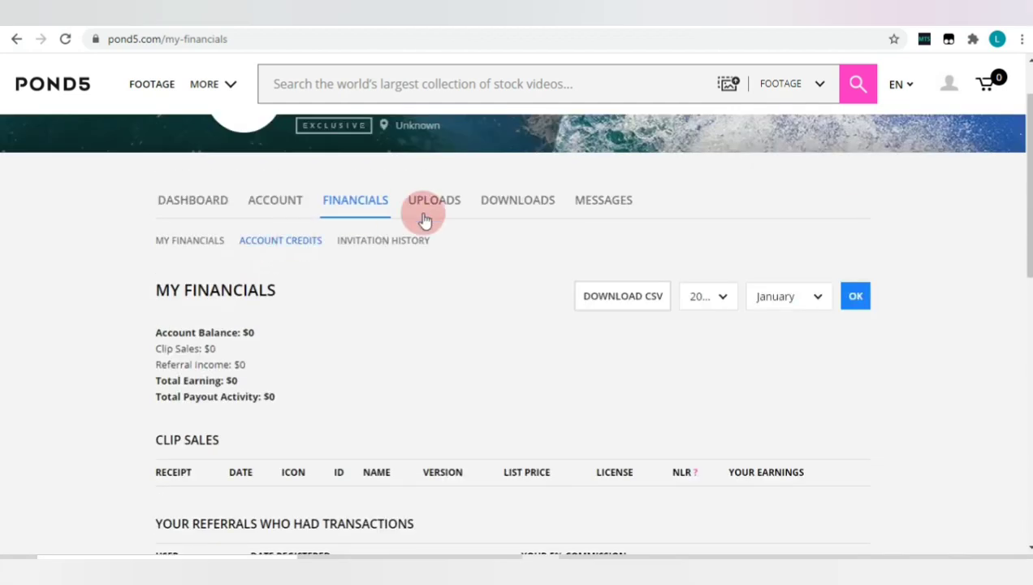
Open the list of uploaded media and review each clip's tags, price and status
click(437, 212)
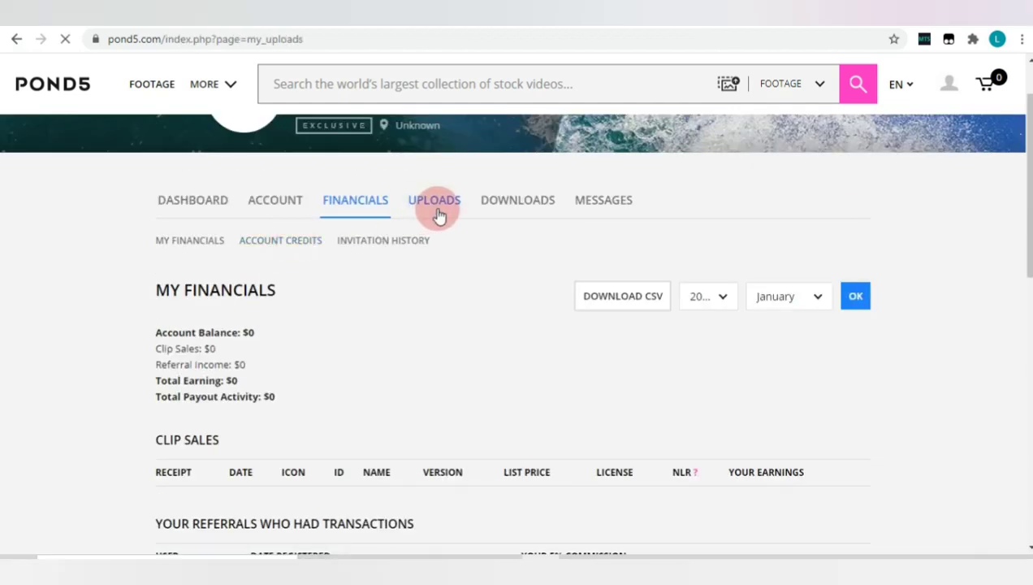
scroll(382, 335, down, 2)
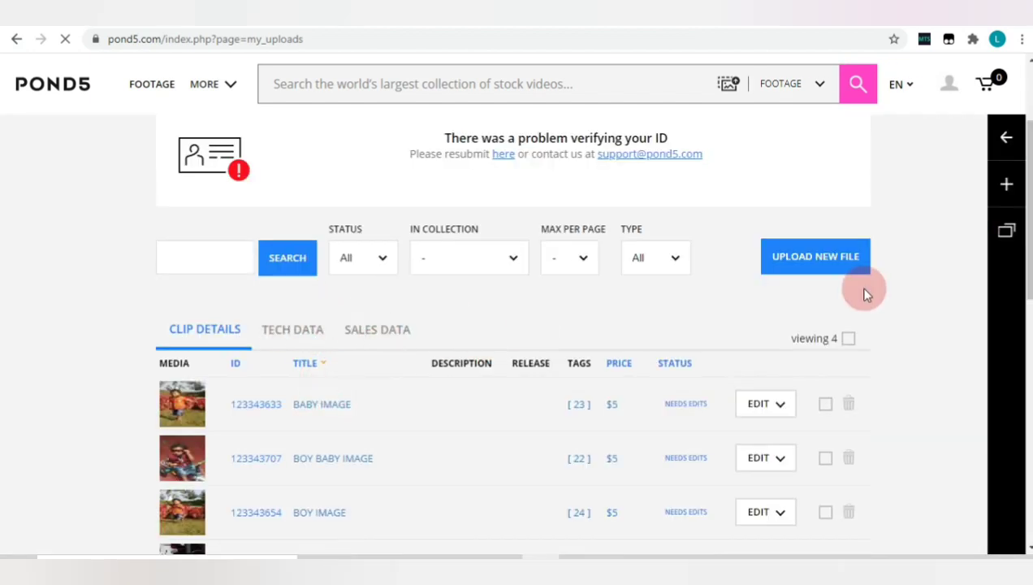
click(815, 258)
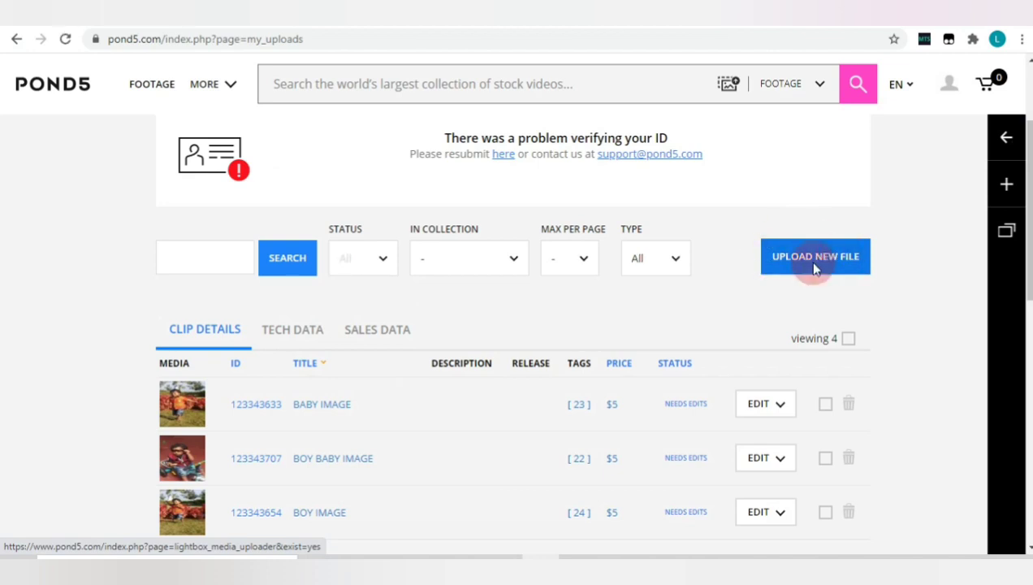
scroll(772, 374, down, 3)
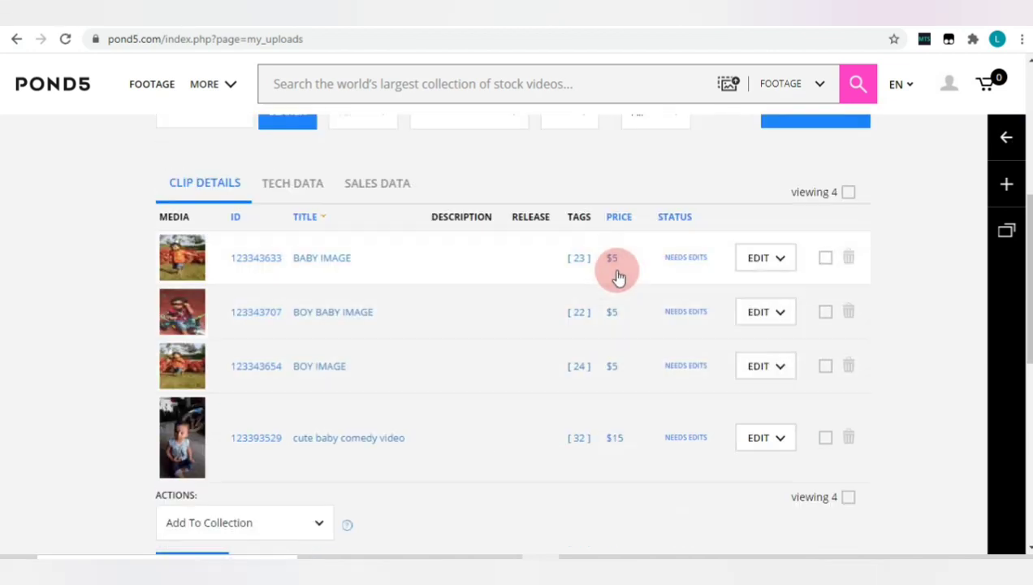
scroll(49, 269, up, 2)
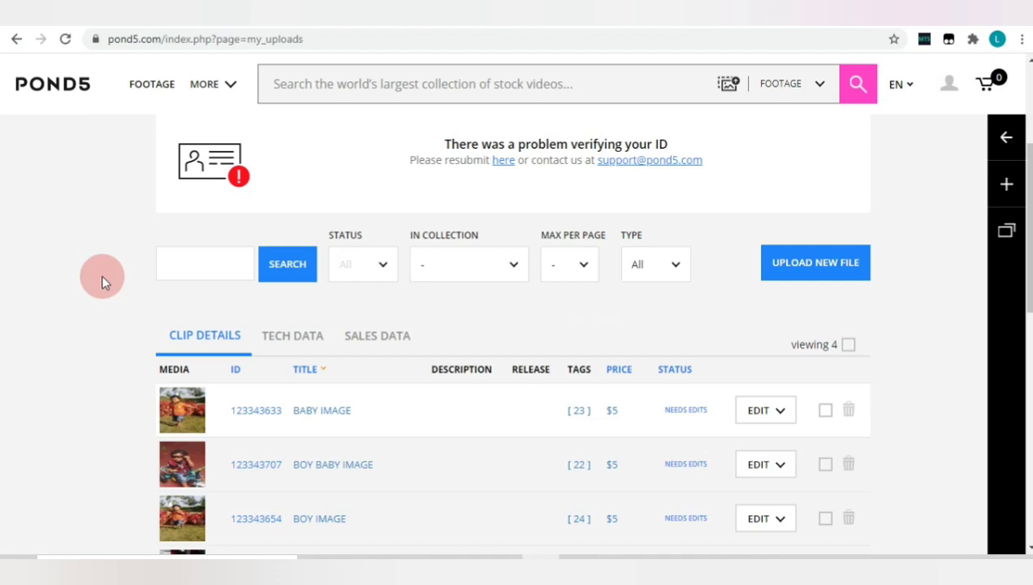
Open the Upload Your Media dialog, review its file, FTP and media guideline options, and close it
click(817, 265)
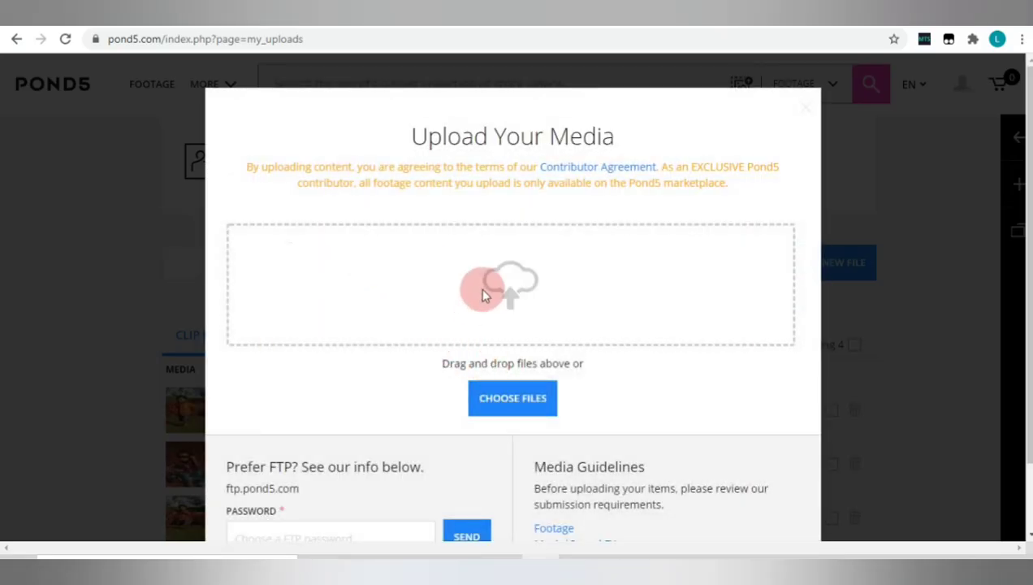
scroll(482, 294, down, 1)
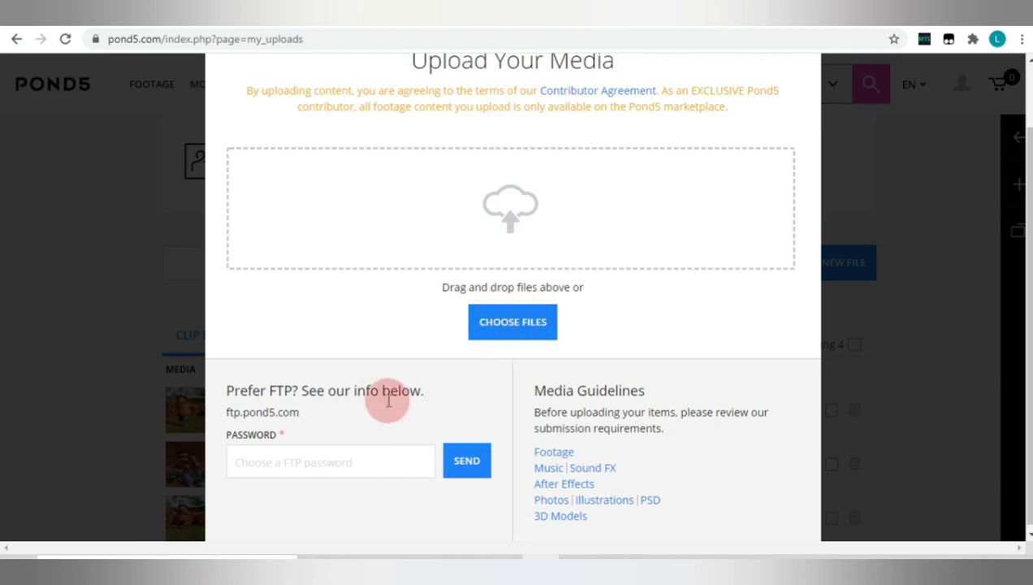
click(312, 459)
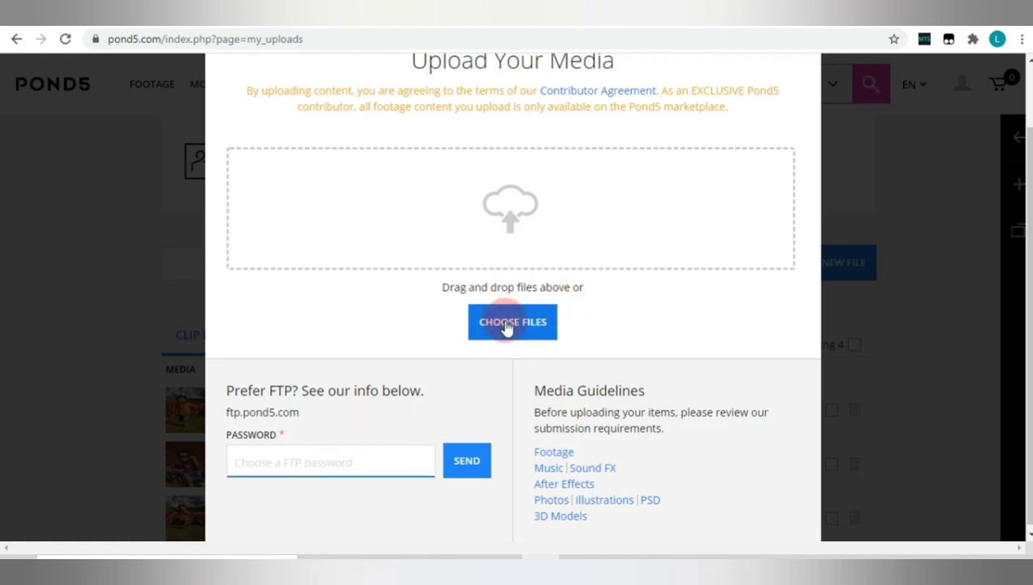
scroll(661, 248, up, 1)
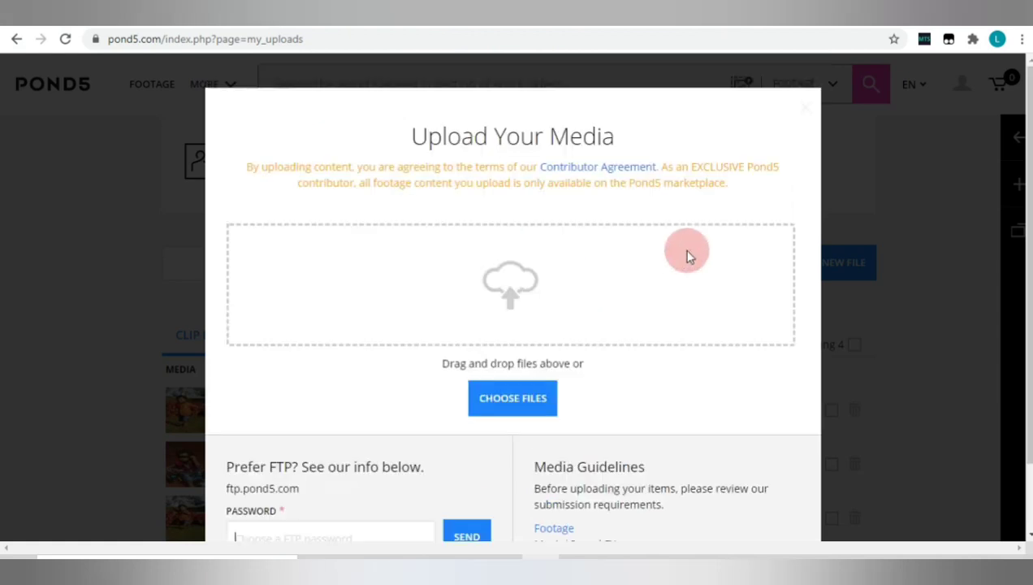
click(806, 111)
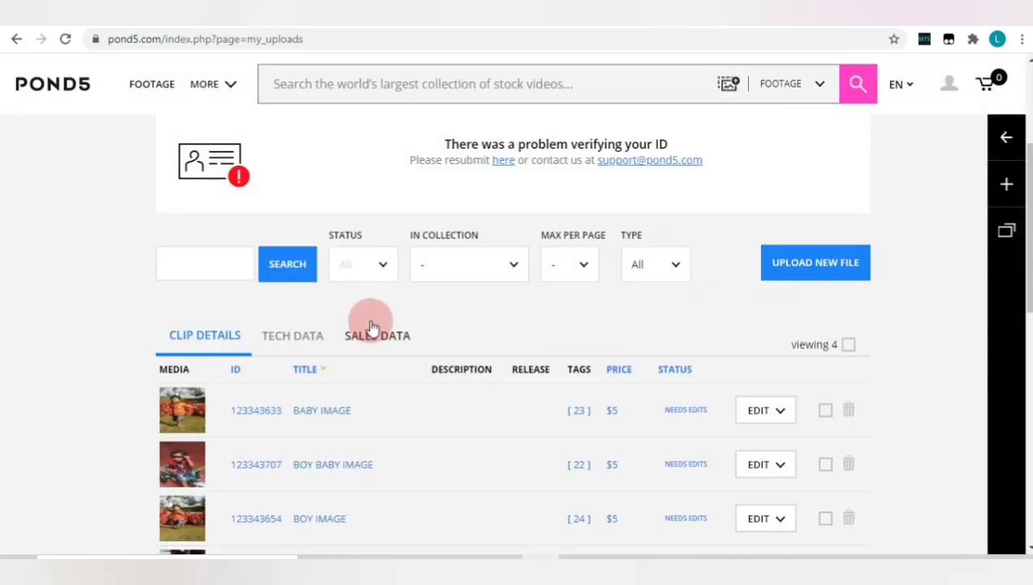
Review the technical data and the sales data of the uploaded clips
click(314, 346)
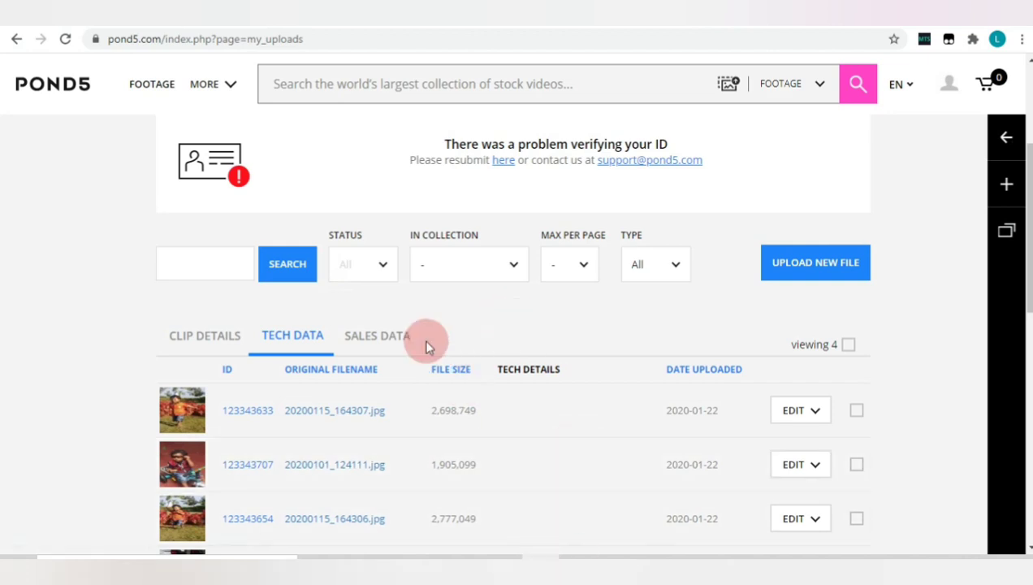
click(398, 340)
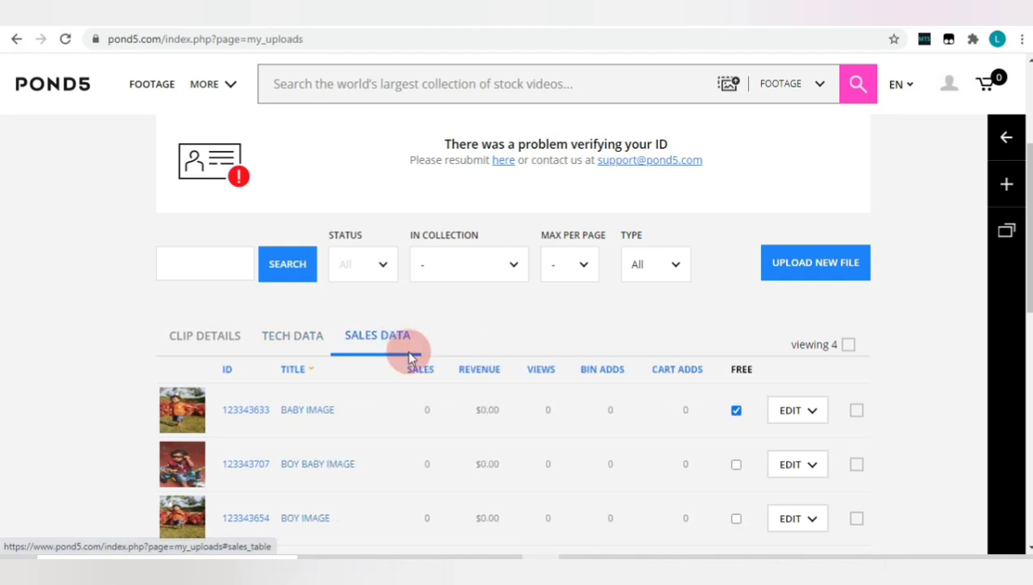
scroll(411, 357, down, 2)
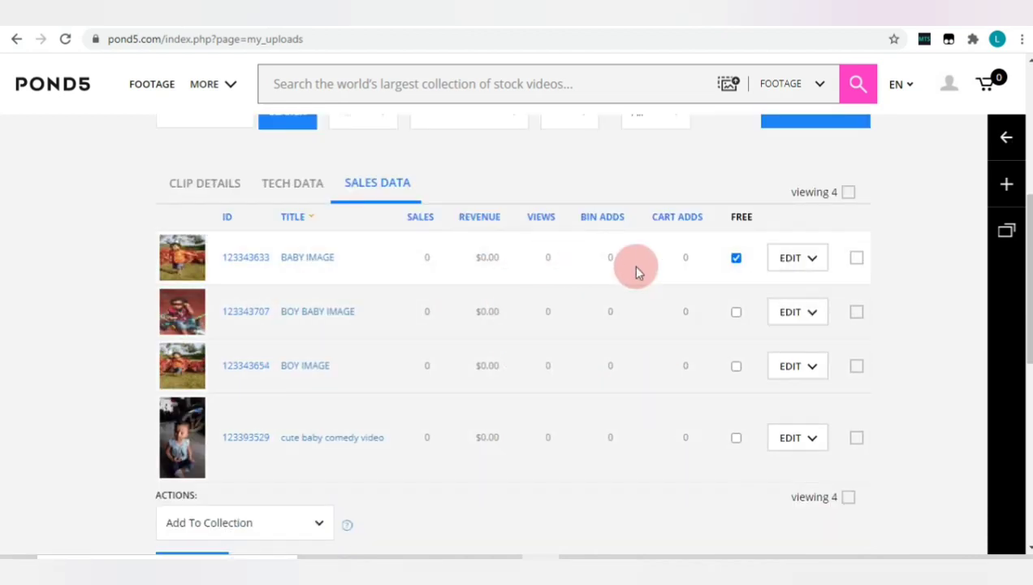
scroll(667, 350, down, 2)
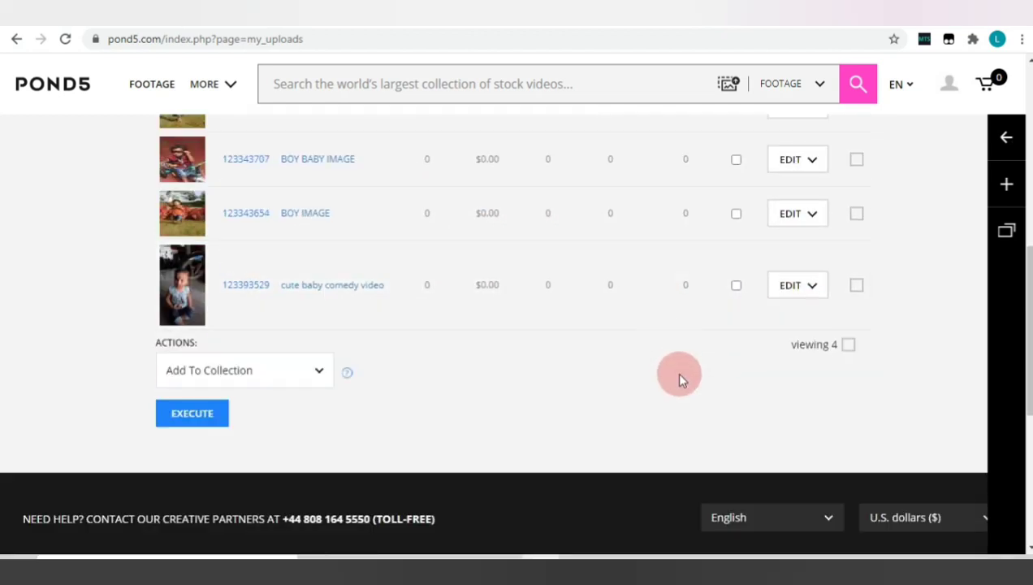
scroll(681, 380, up, 3)
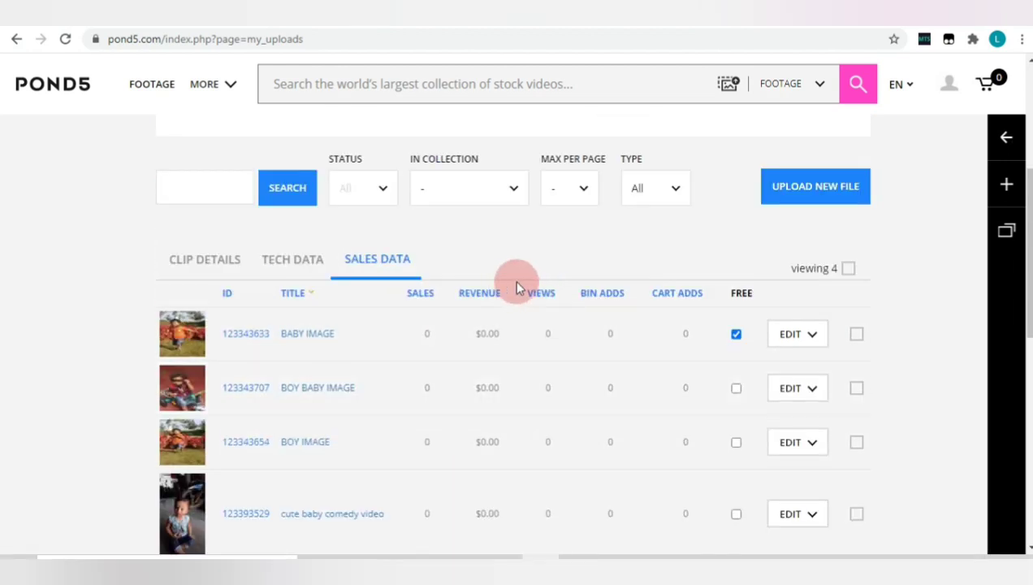
click(606, 295)
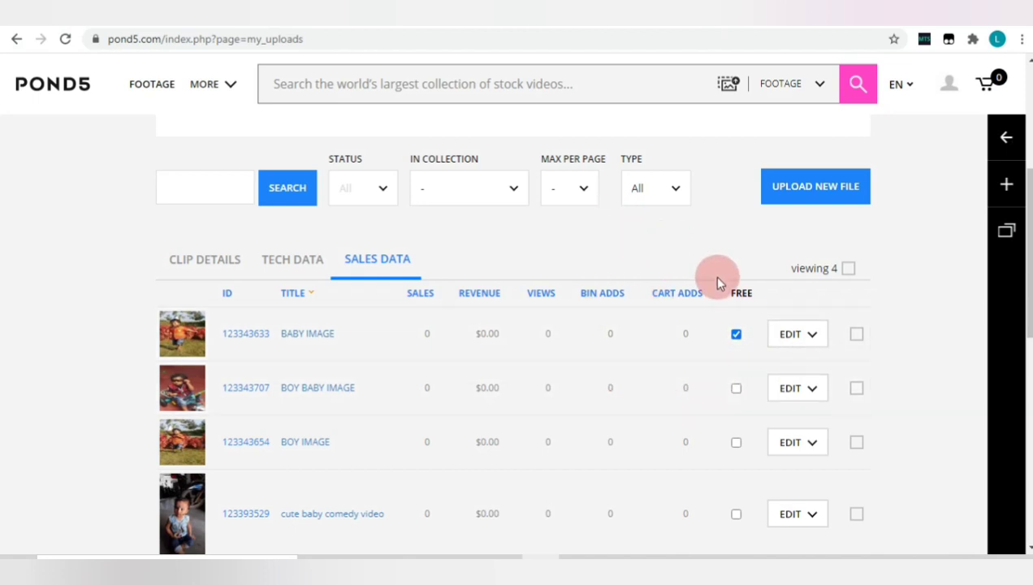
scroll(561, 260, up, 3)
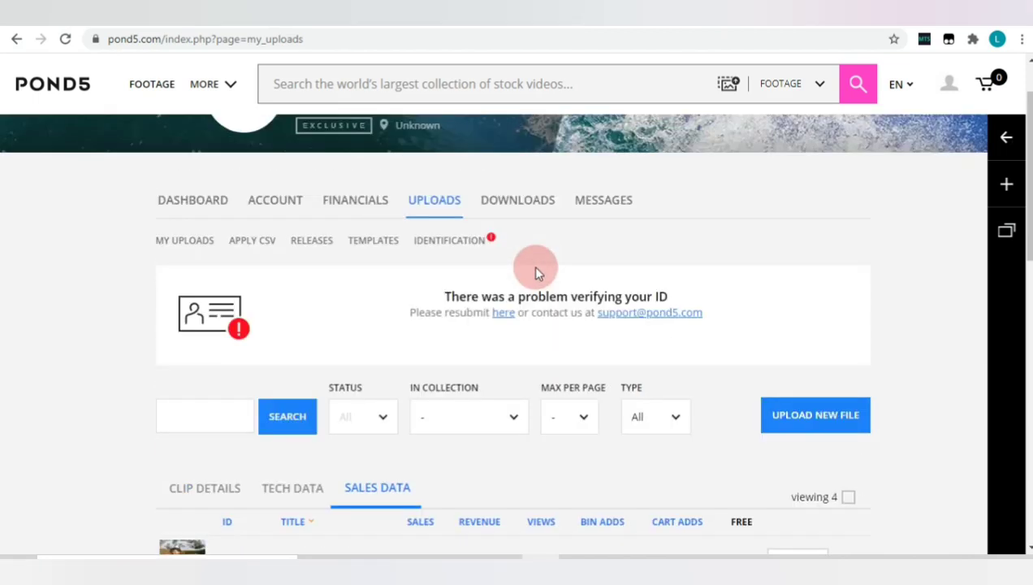
Open the account's downloads and review the active downloads and order history
click(524, 203)
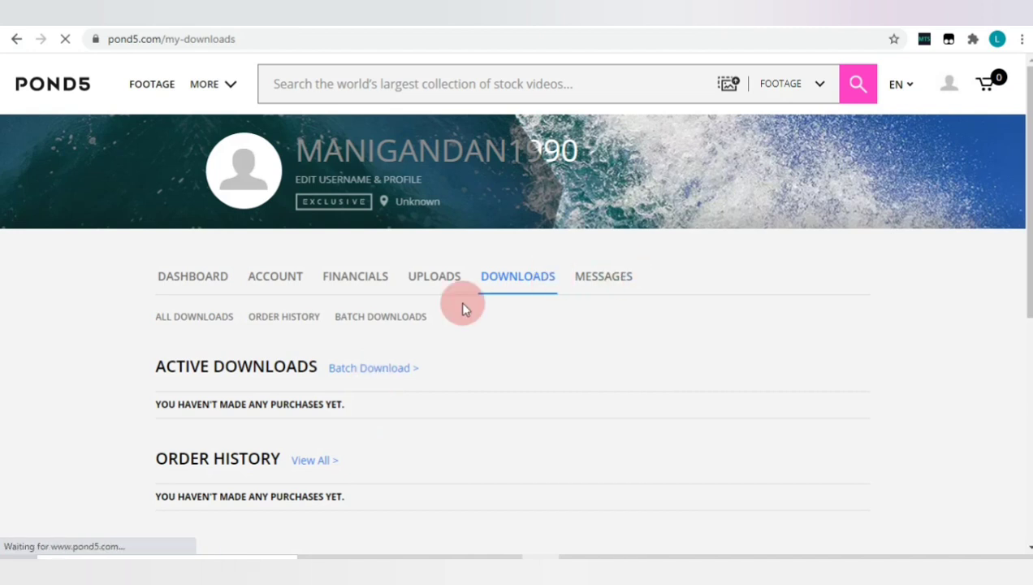
scroll(368, 284, down, 2)
scroll(438, 276, up, 2)
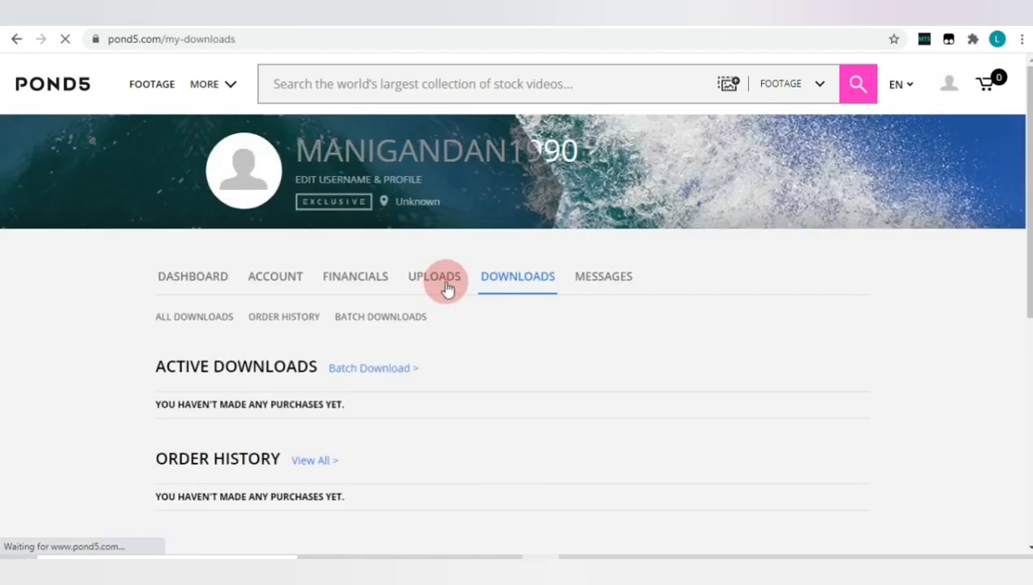
Return to the uploads, open the ID resubmission page and highlight the accepted document types in its notice
click(447, 285)
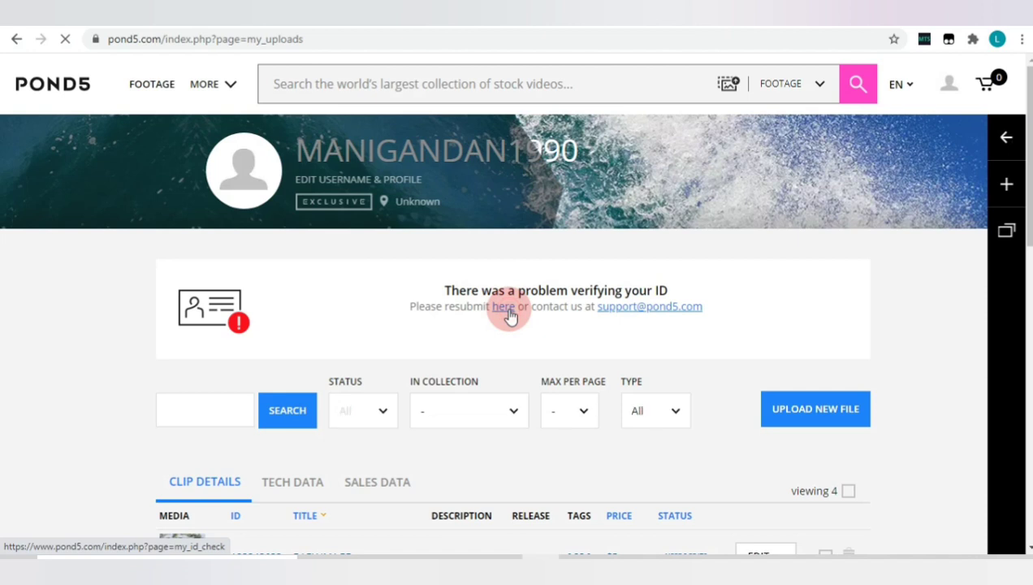
click(503, 307)
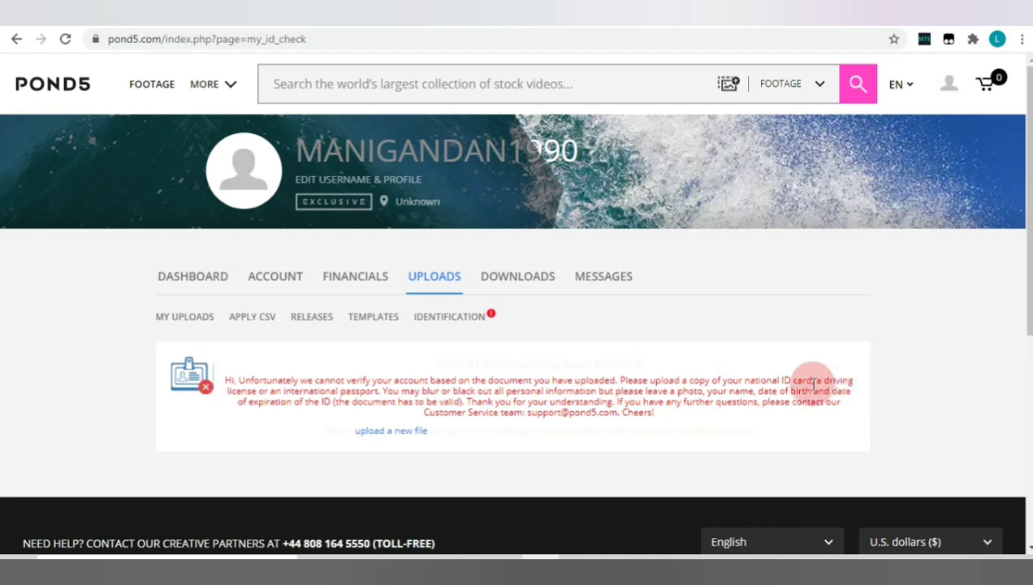
drag(745, 383, 406, 392)
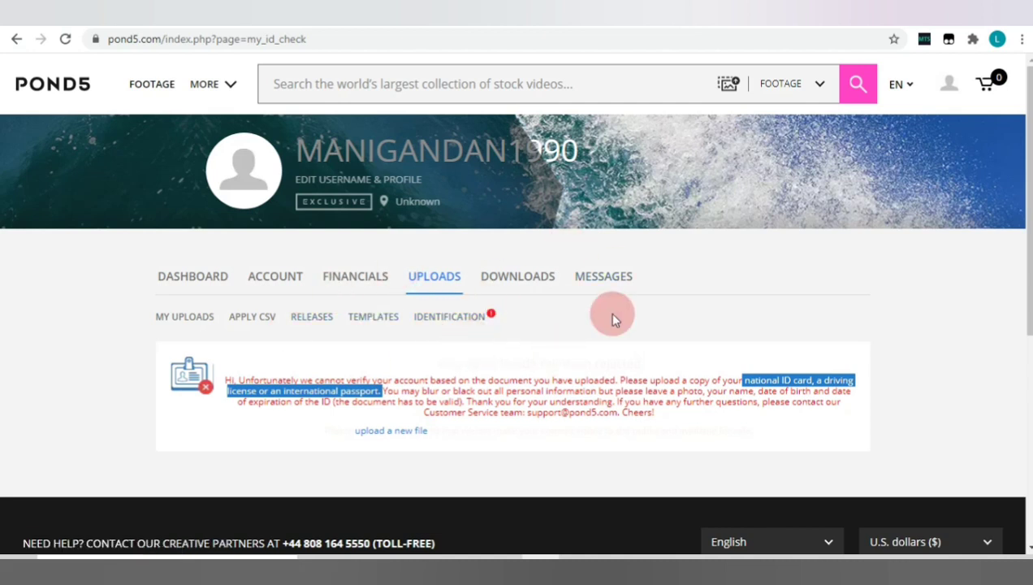
Show the signed-in profile's list of account page links
click(946, 87)
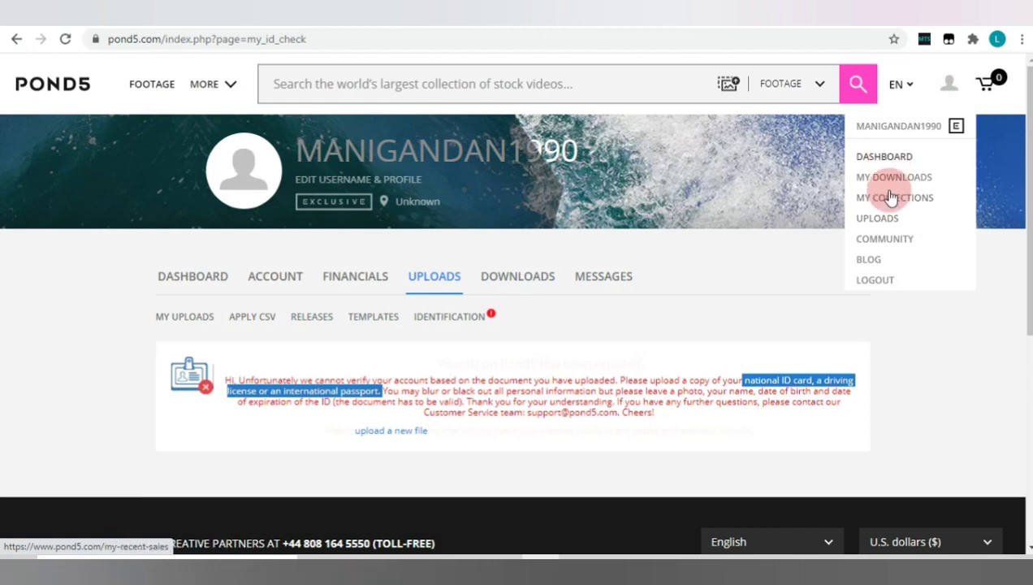